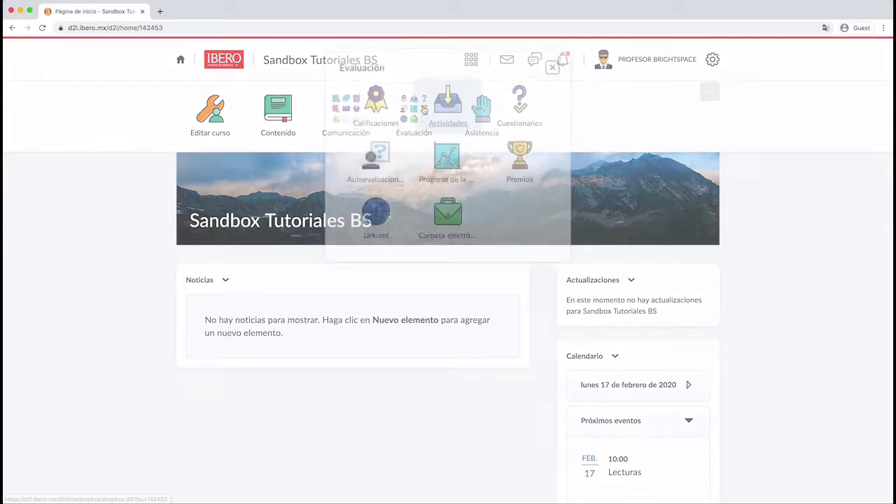
Step: Open grade administration for the course and start a new grade category named "Tareas"
left_click(380, 132)
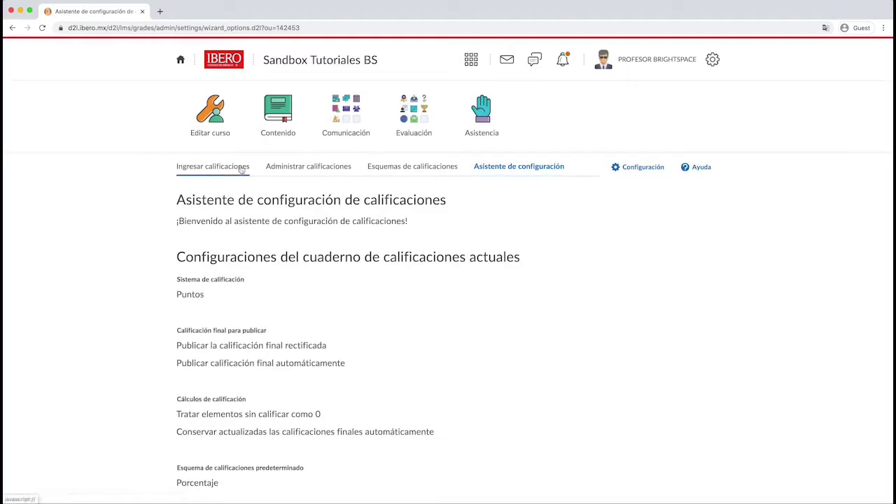
left_click(293, 169)
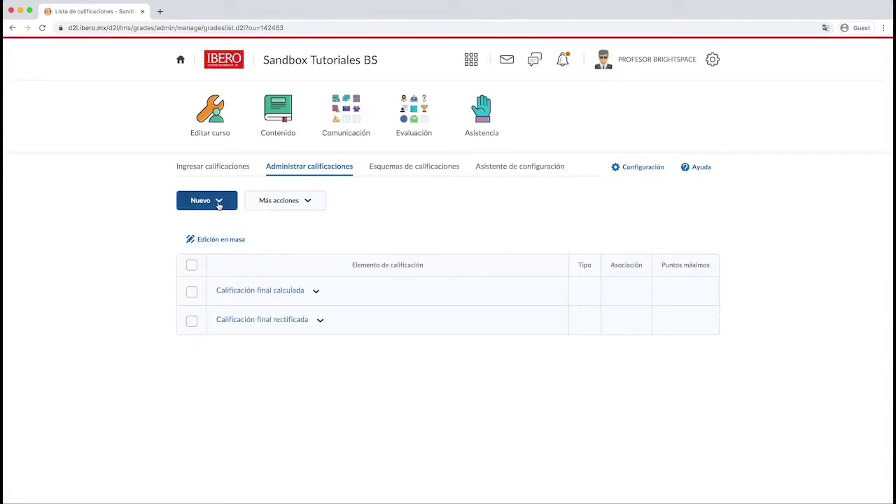
left_click(219, 203)
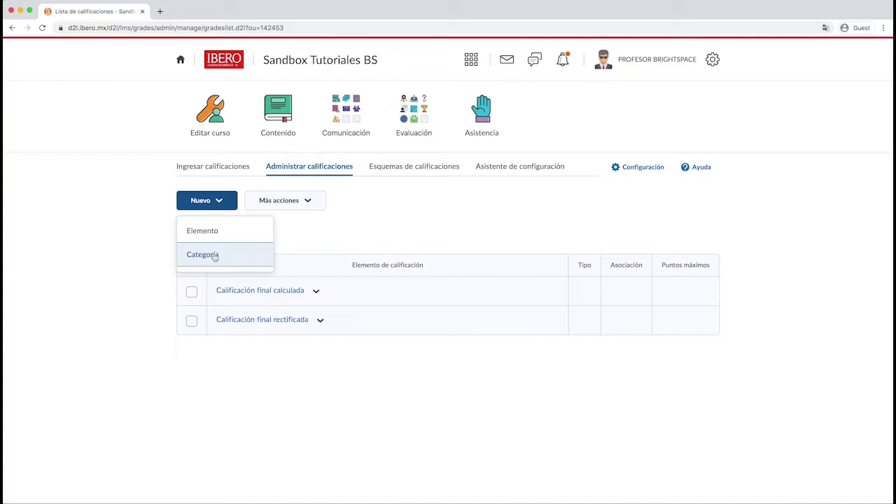
left_click(215, 256)
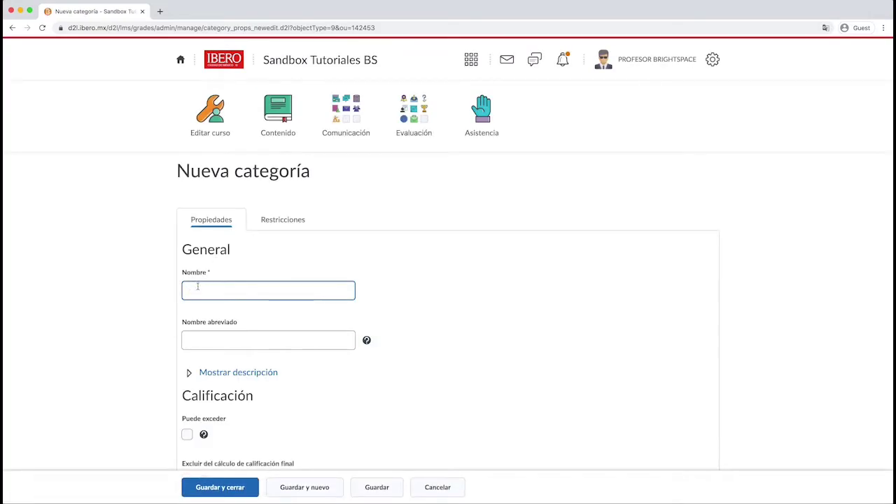
type("Tareas")
Step: Try the option that excludes the Tareas category from the final grade calculation, and clear it again
scroll(198, 288, "down", 2)
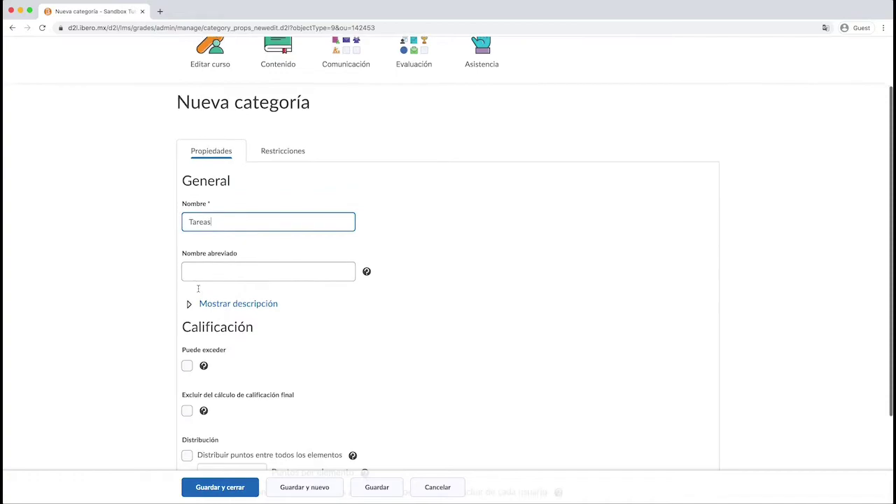
scroll(198, 291, "down", 3)
left_click(227, 173)
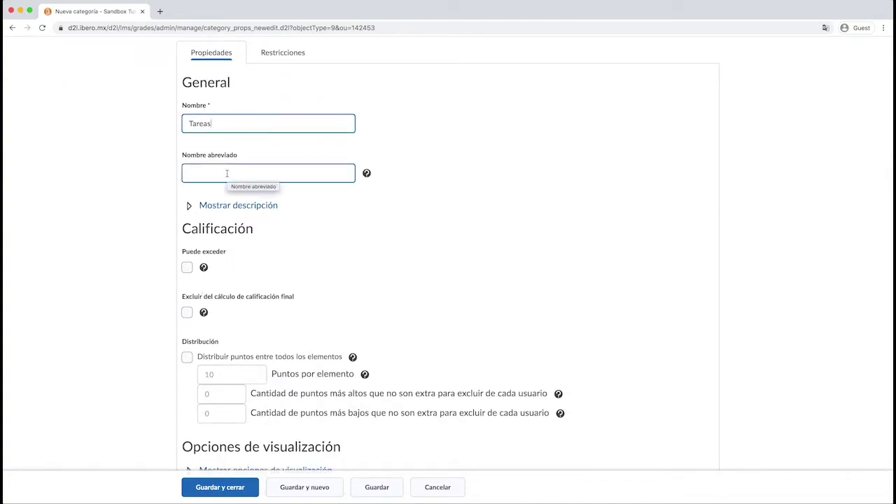
scroll(306, 259, "down", 1)
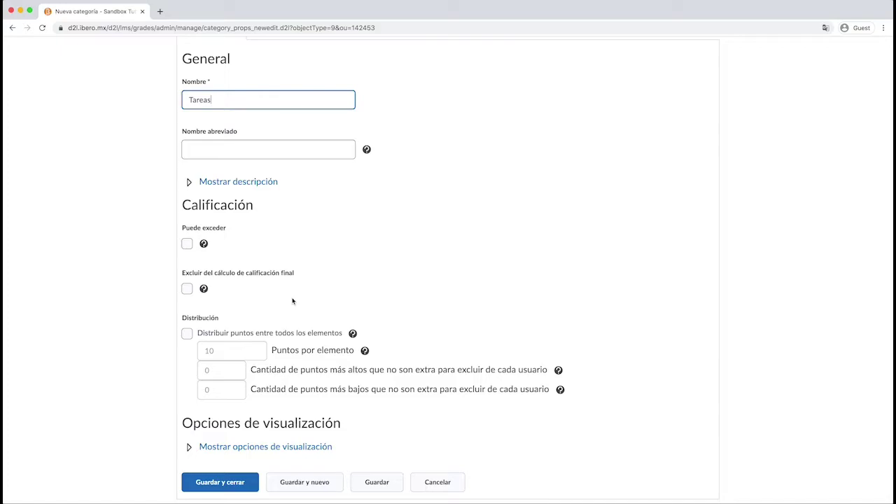
left_click(187, 288)
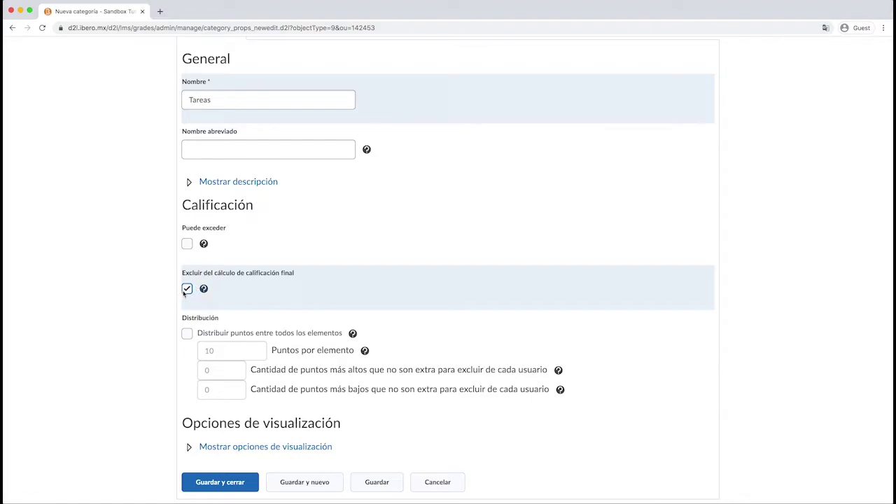
scroll(188, 291, "up", 2)
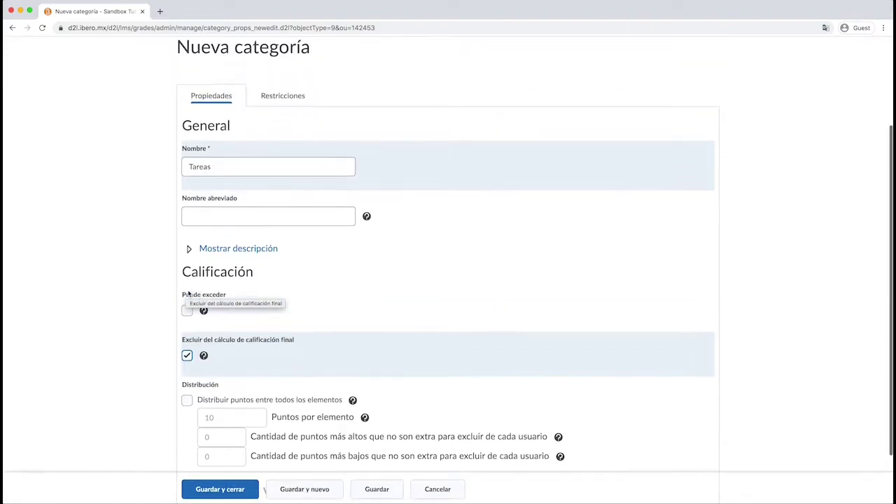
scroll(242, 290, "down", 2)
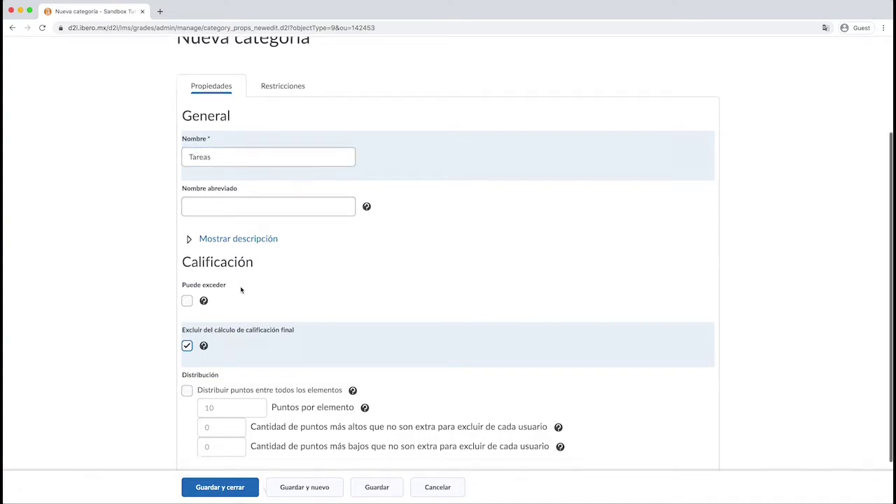
left_click(190, 292)
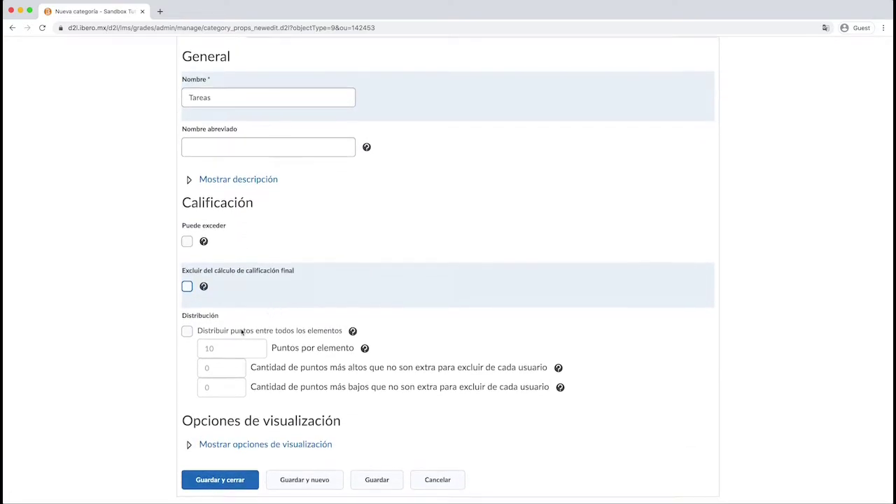
Step: Distribute points among all elements of the Tareas category, keeping 10 points per element, and save and close the category
left_click(186, 333)
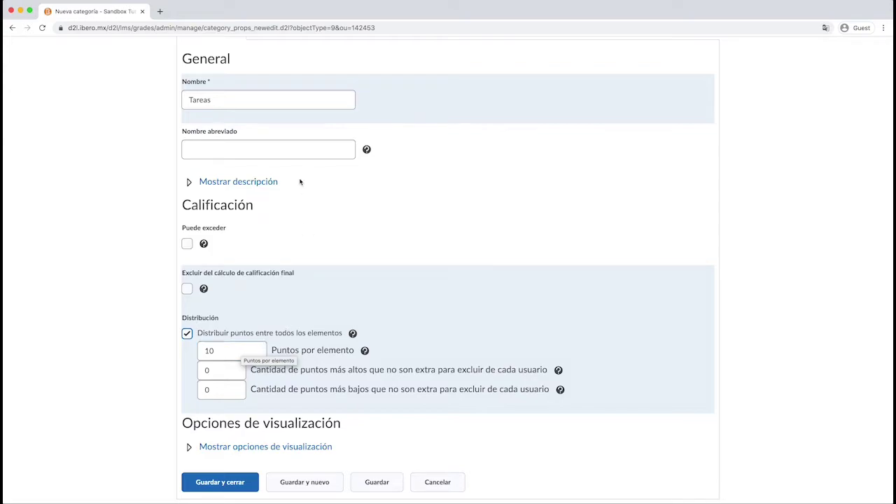
left_click(227, 91)
left_click(235, 130)
left_click(198, 108)
left_click(193, 116)
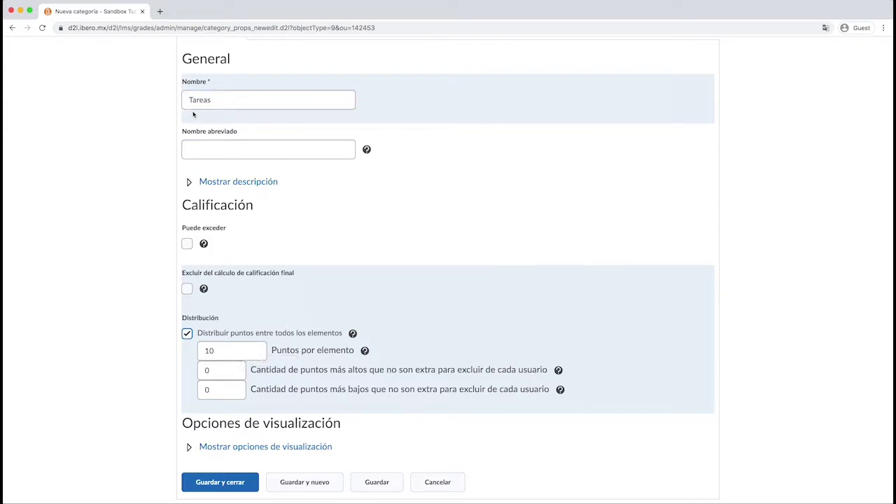
left_click(229, 348)
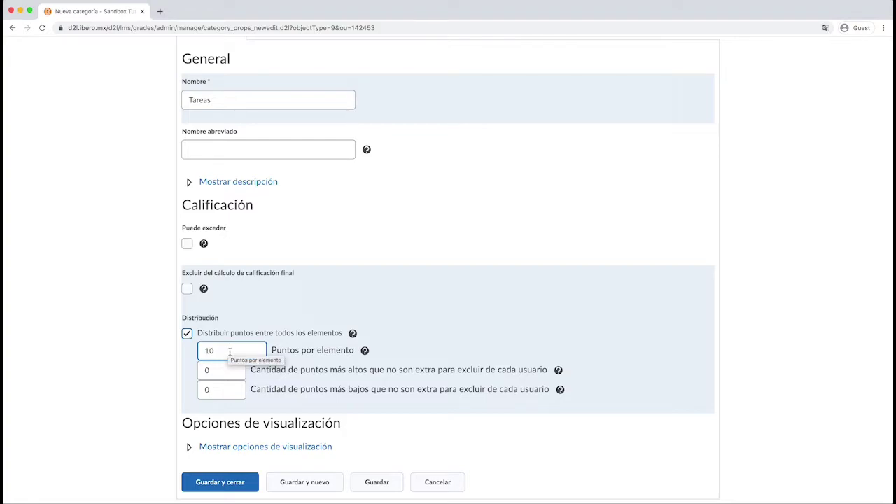
left_click(340, 277)
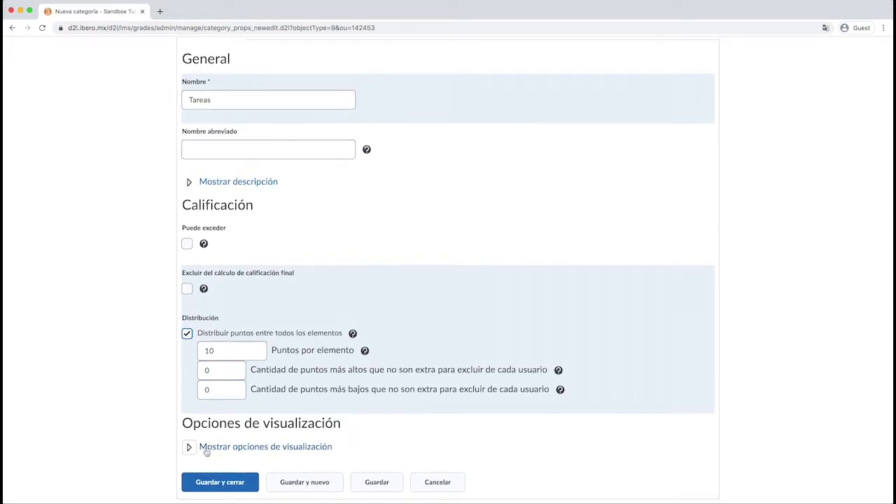
left_click(228, 480)
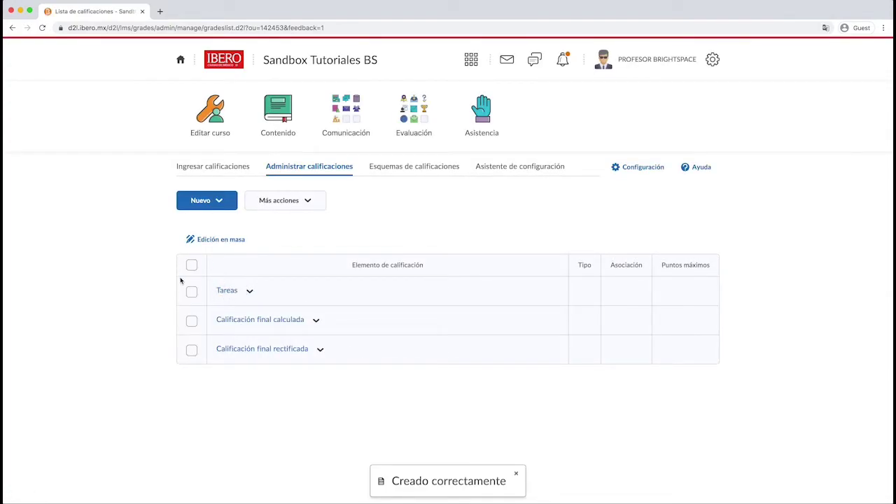
Step: Start a new grade item of type Numérico and name it "Tarea 1"
left_click(218, 203)
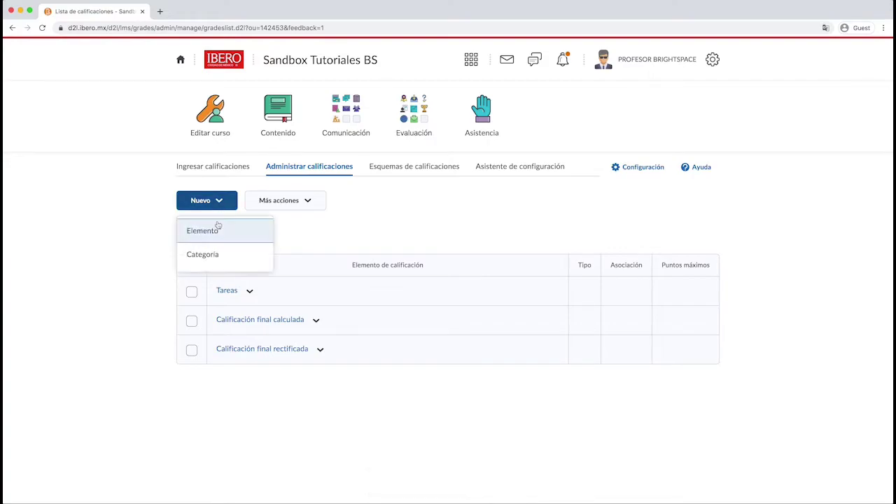
left_click(188, 231)
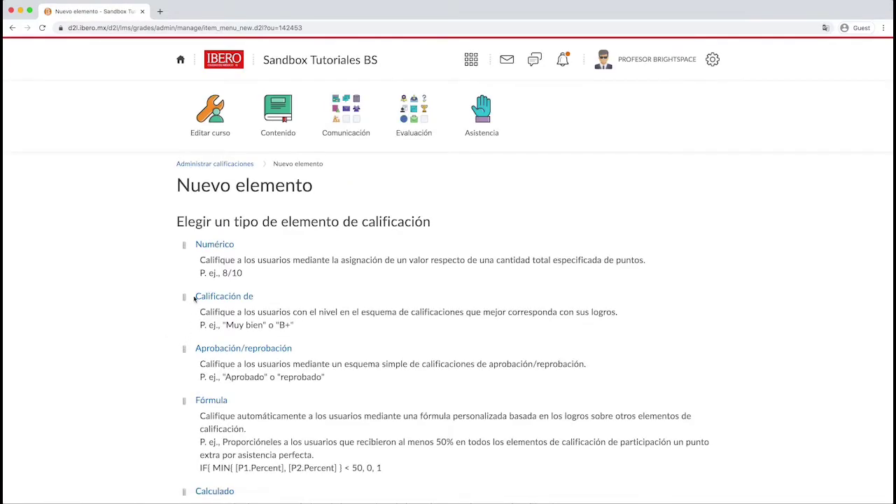
left_click(222, 246)
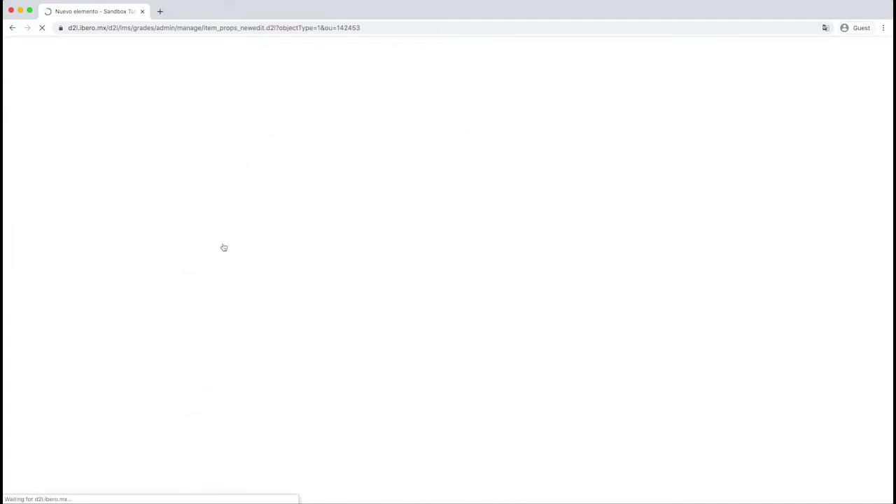
scroll(199, 327, "down", 1)
scroll(199, 327, "down", 1)
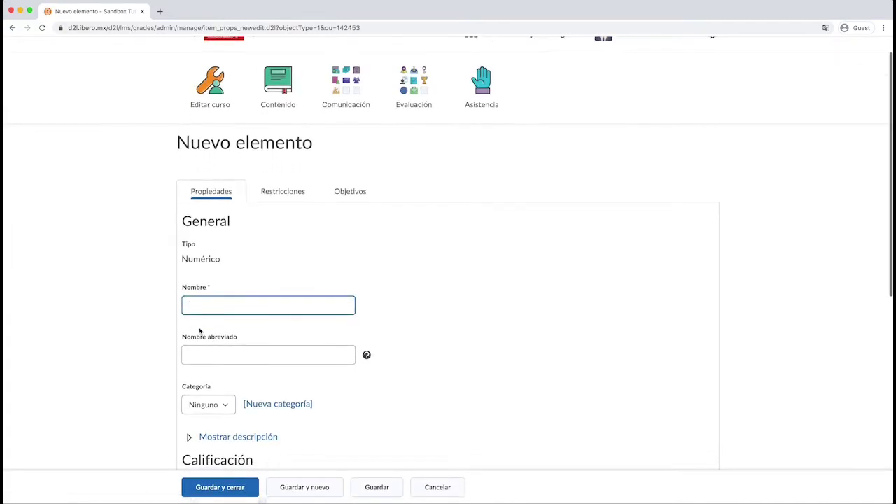
type("Tarea 1")
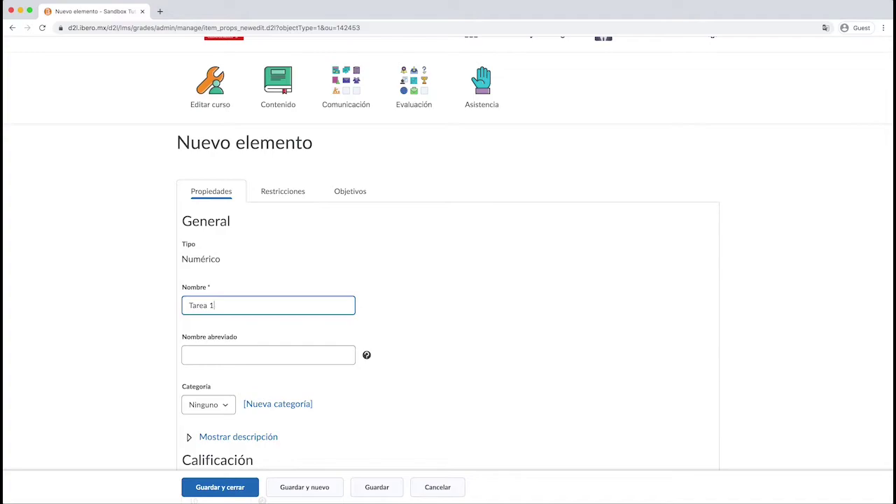
Step: Assign the Tarea 1 grade item to the Tareas category
scroll(346, 320, "down", 1)
scroll(345, 320, "down", 2)
left_click(342, 319)
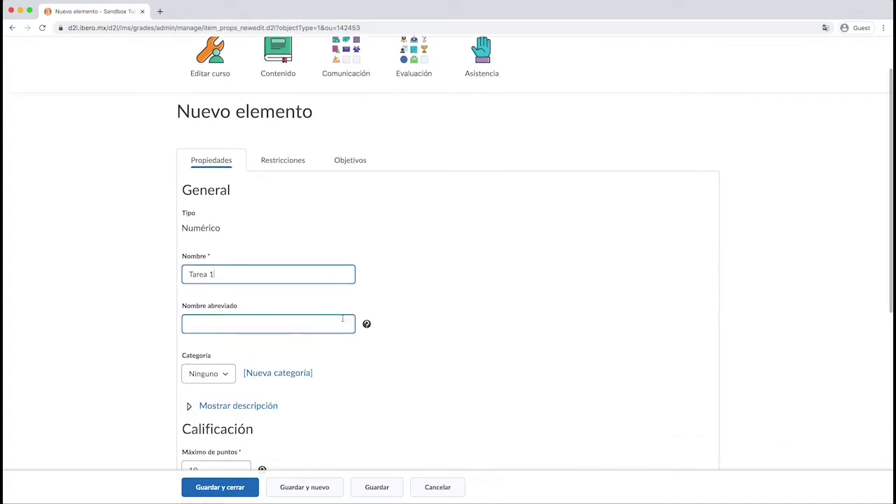
left_click(244, 262)
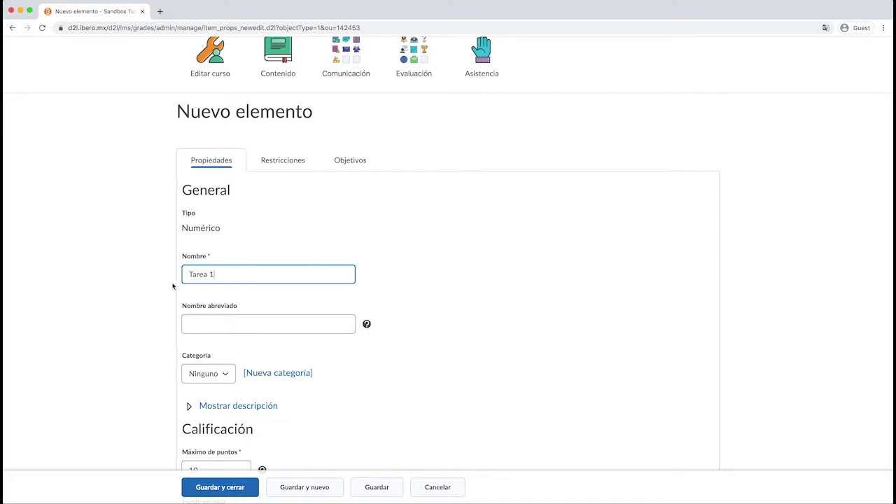
scroll(210, 287, "down", 1)
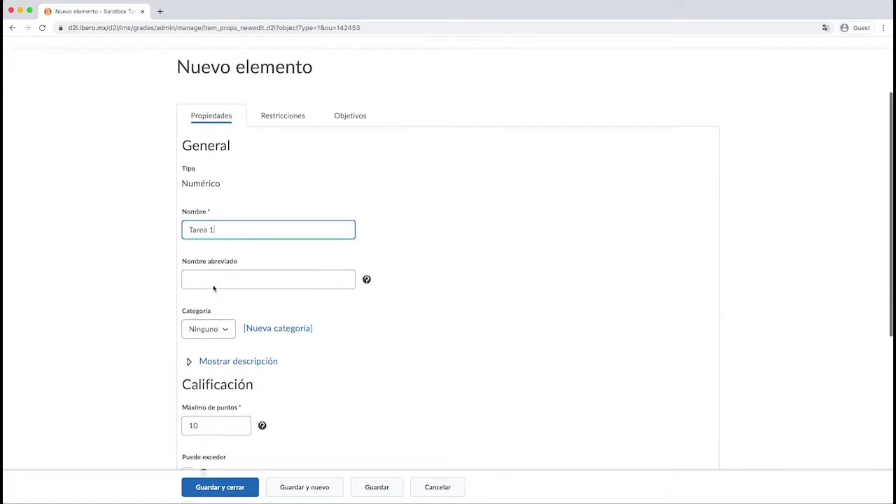
scroll(215, 292, "down", 1)
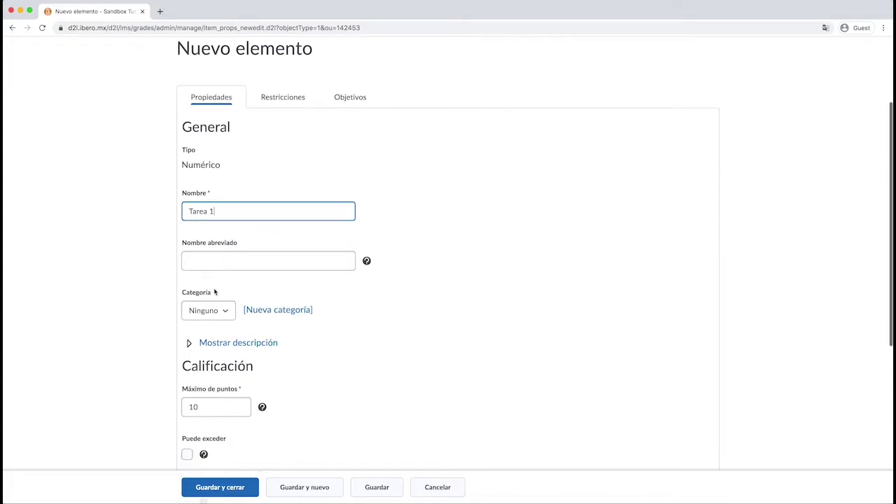
scroll(222, 292, "down", 1)
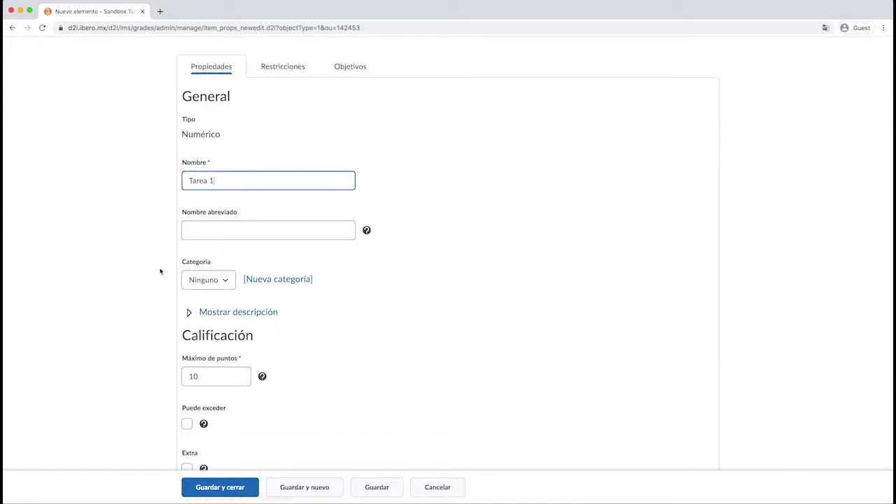
left_click(221, 284)
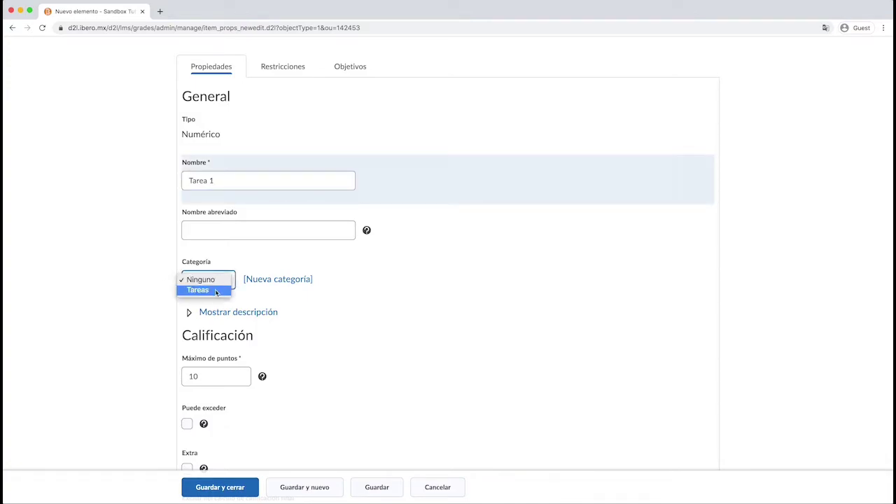
left_click(217, 292)
Step: Try the Puede exceder and Extra options on Tarea 1, clearing each one again
scroll(274, 321, "down", 2)
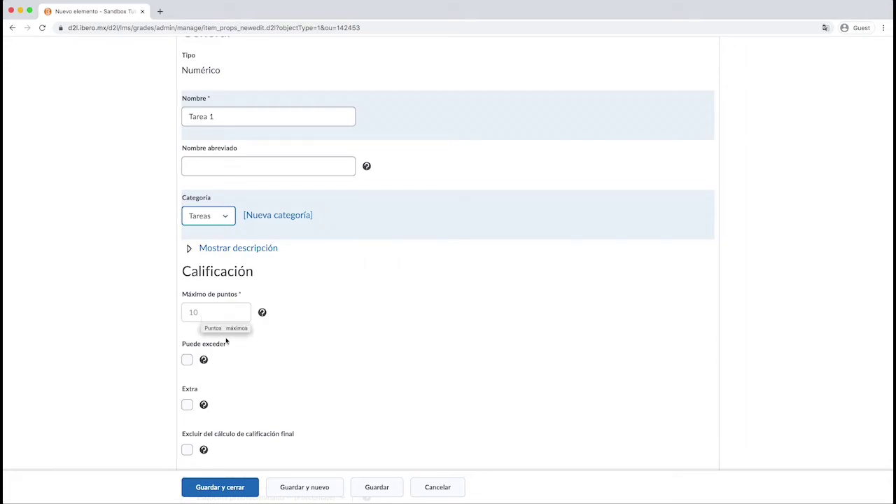
scroll(226, 340, "down", 2)
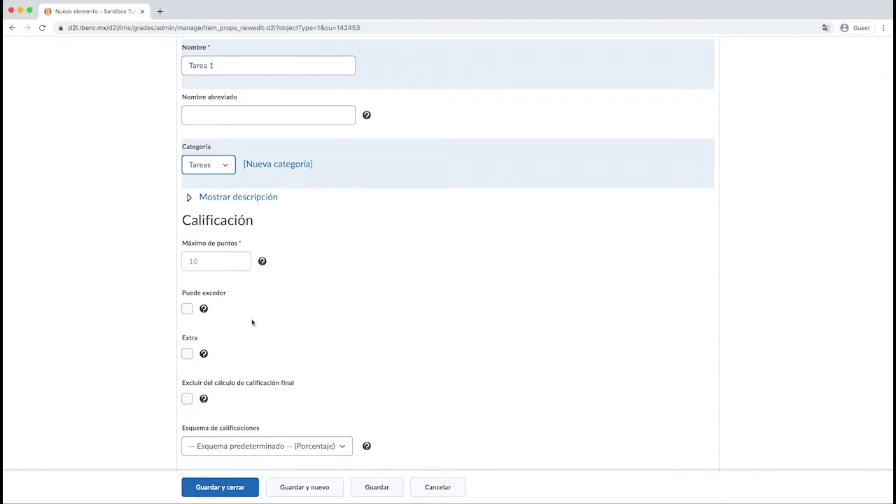
left_click(185, 309)
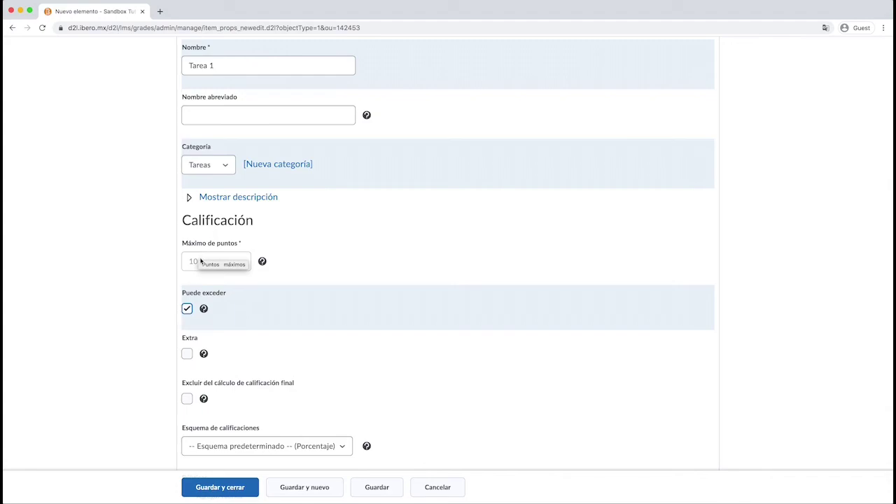
left_click(187, 309)
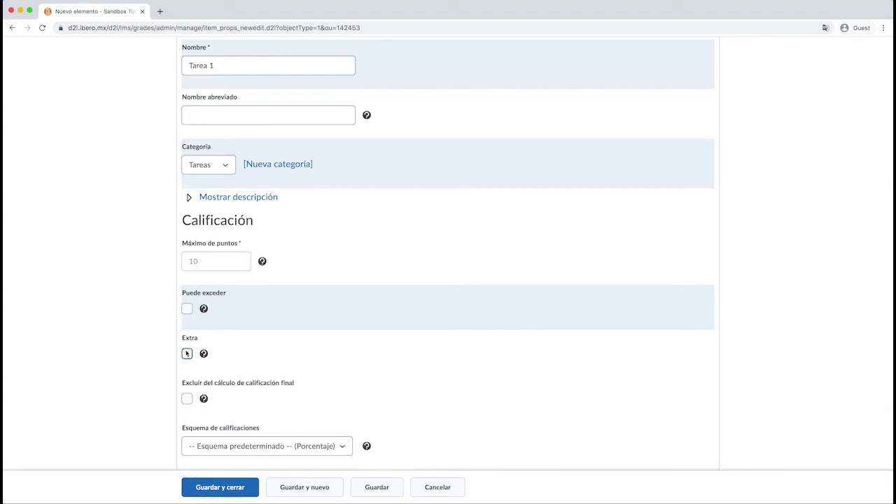
left_click(187, 354)
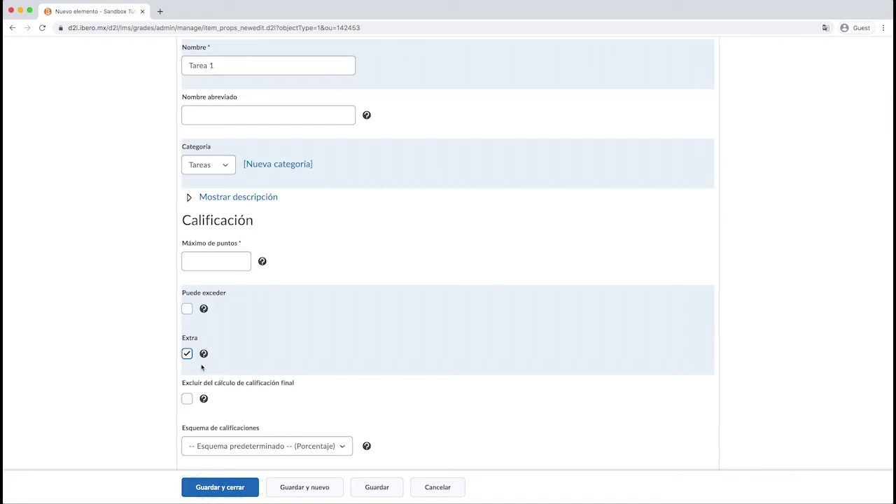
left_click(187, 356)
Step: Try excluding Tarea 1 from the final grade calculation, and clear the option again
scroll(264, 330, "down", 1)
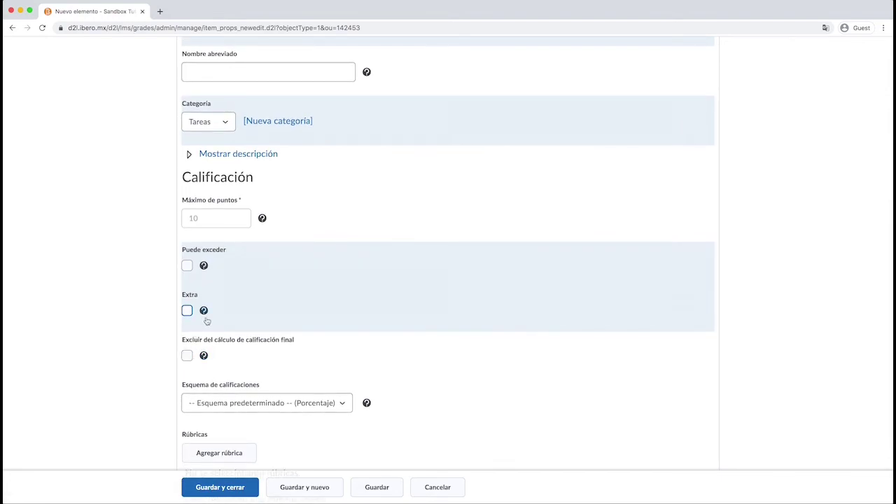
left_click(188, 357)
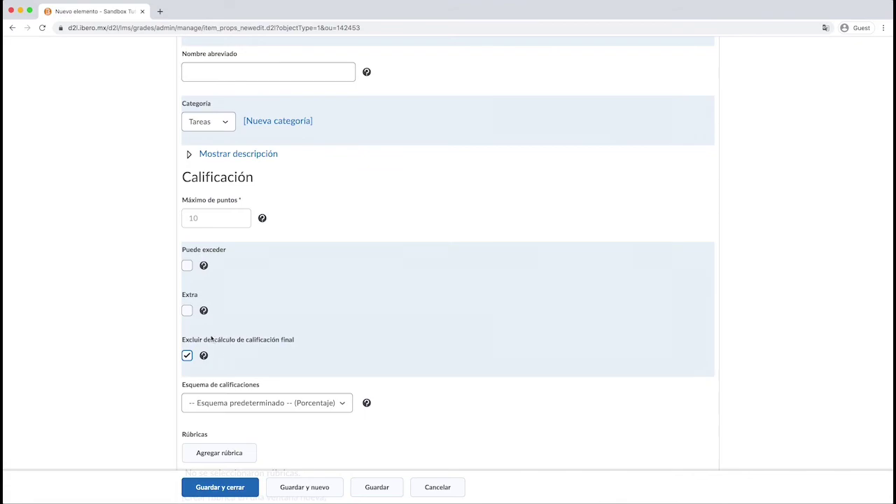
scroll(237, 280, "up", 1)
scroll(238, 276, "up", 2)
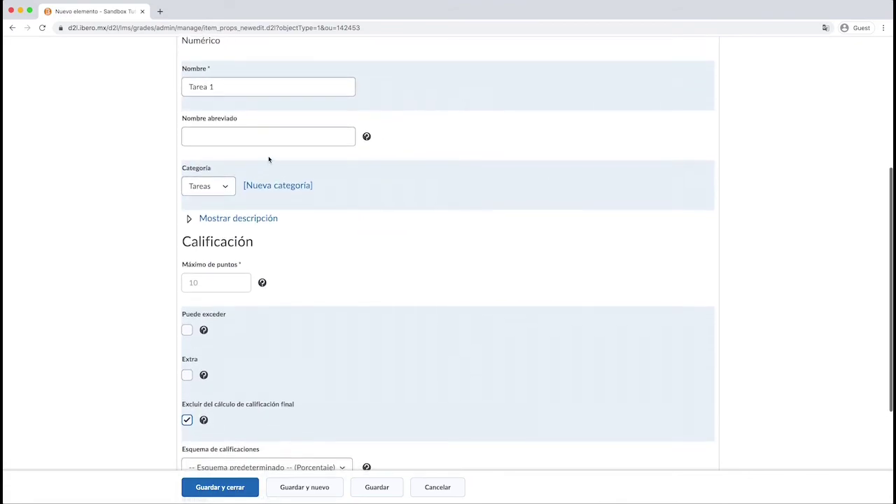
scroll(246, 263, "up", 1)
scroll(246, 263, "down", 5)
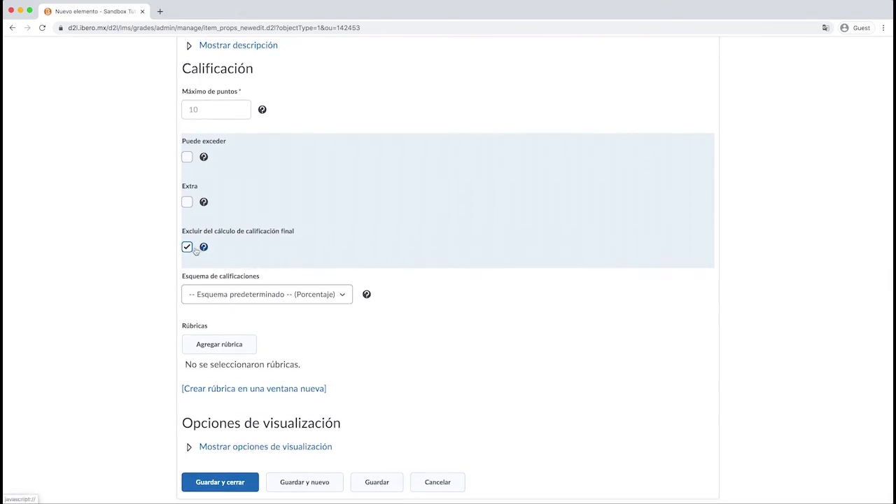
left_click(187, 248)
Step: Save the new Tarea 1 grade item and return to the grade list
left_click(242, 483)
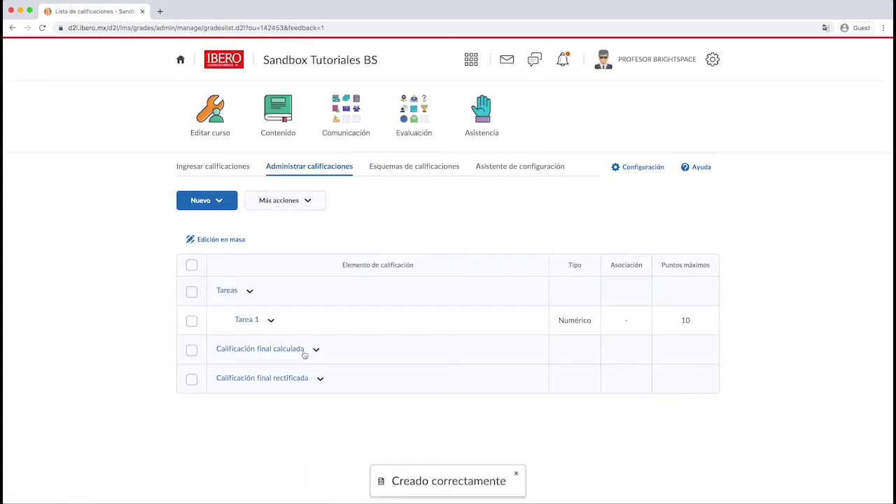